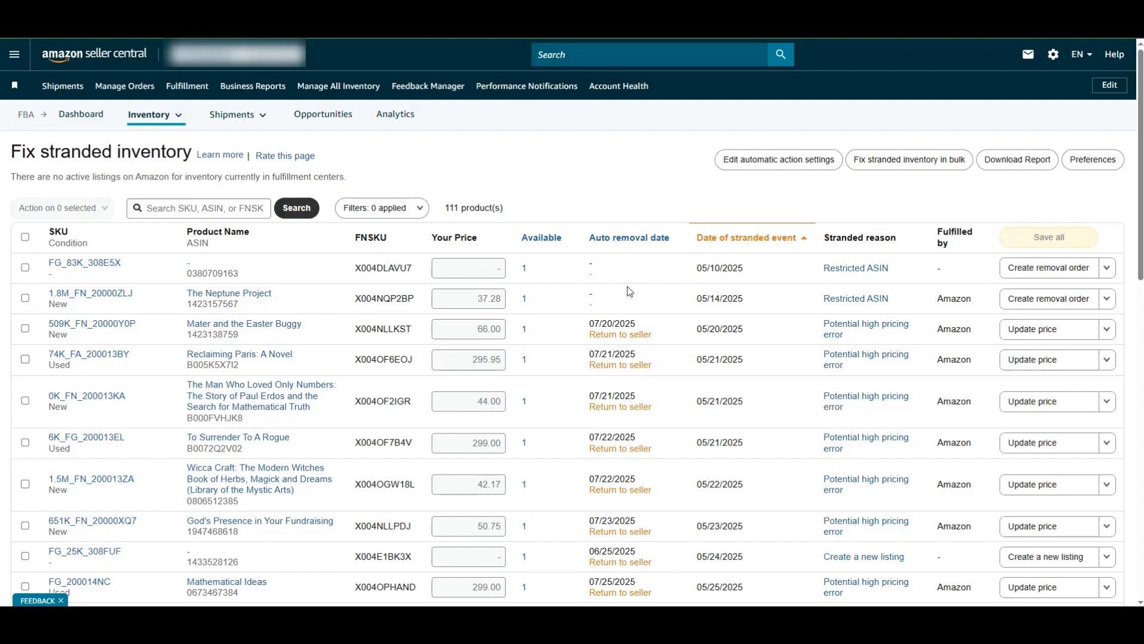
# Step: Review the stranded reasons and read the explanations for "Create a new listing" and "Deleted listing"
pyautogui.click(830, 267)
pyautogui.moveTo(821, 242); pyautogui.dragTo(904, 247)
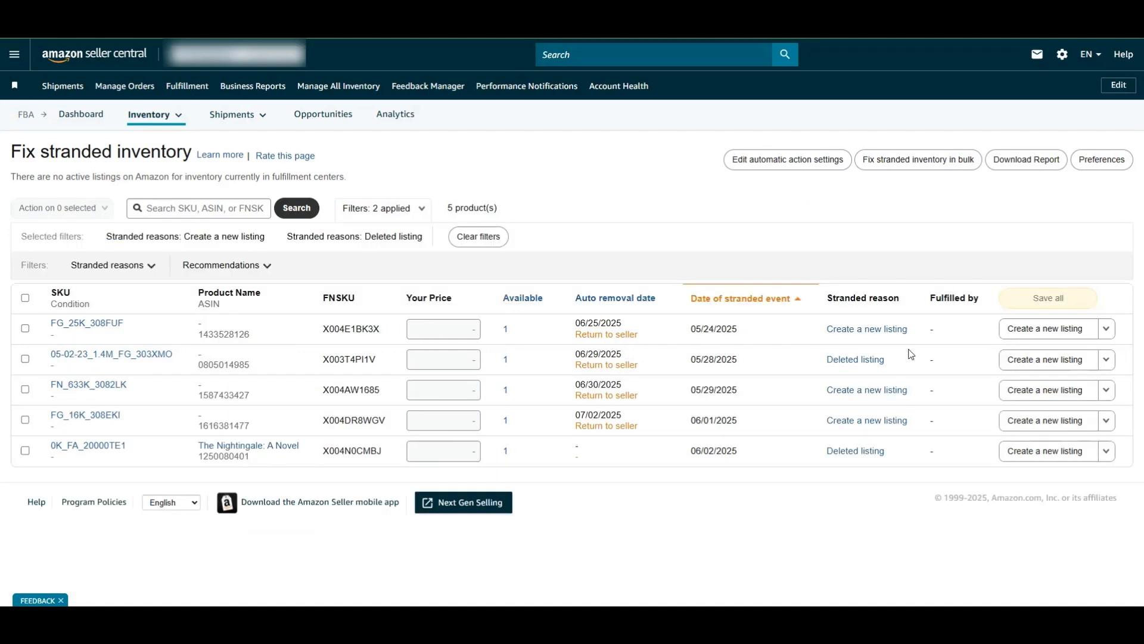
pyautogui.click(902, 332)
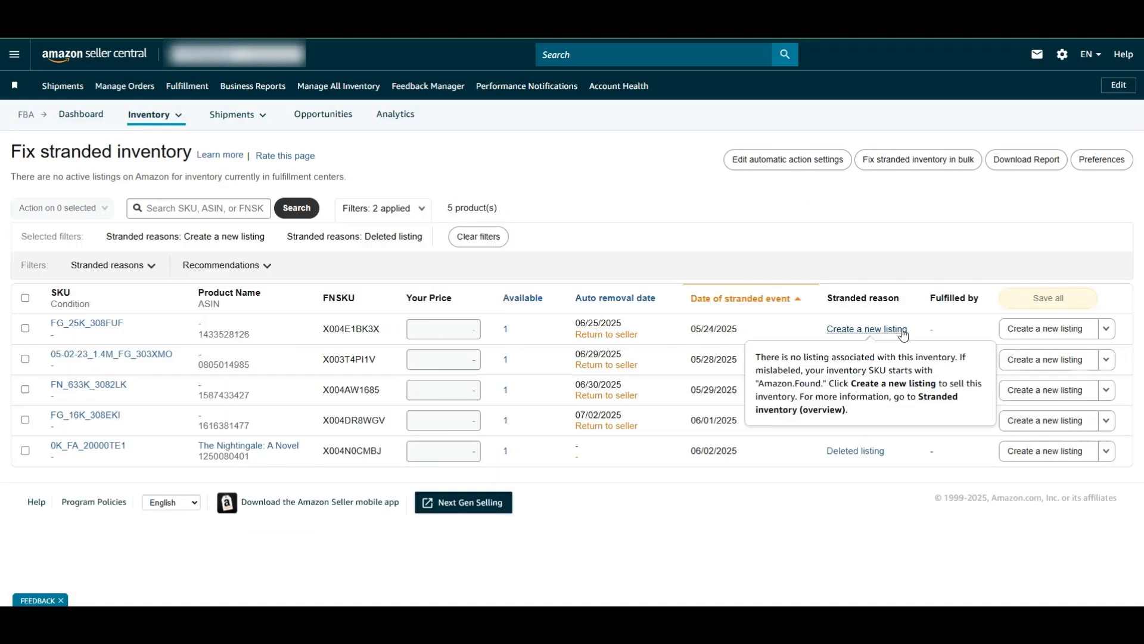
pyautogui.click(814, 563)
pyautogui.click(855, 359)
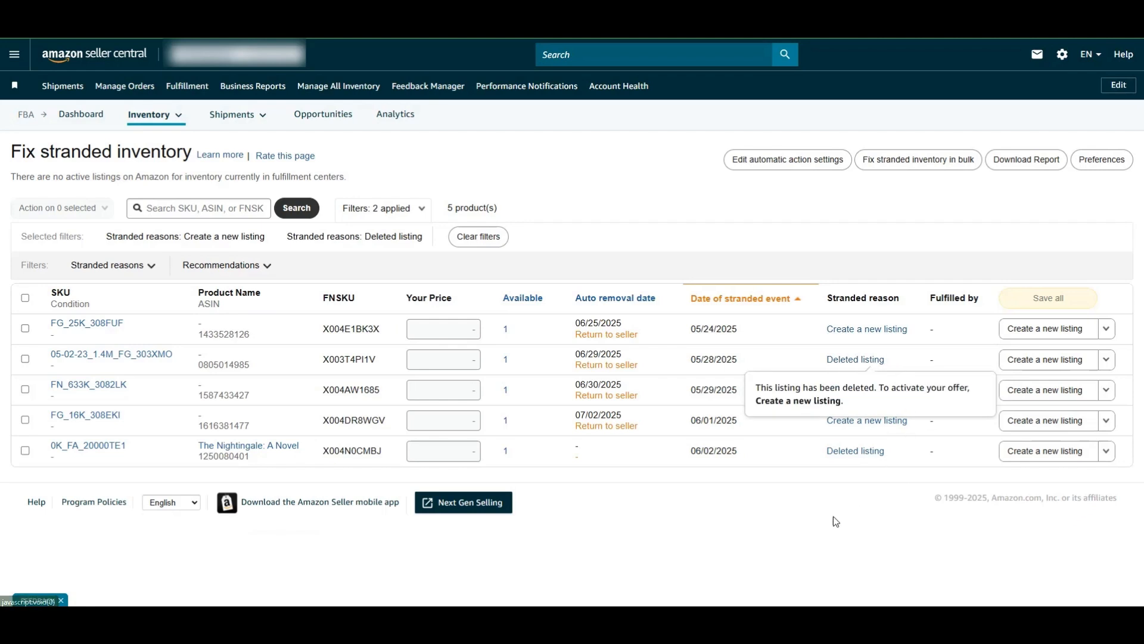
# Step: Start a new listing for SKU FG_25K_308FUF, show the recommended attributes and choose Amazon as the fulfillment channel
pyautogui.click(1044, 329)
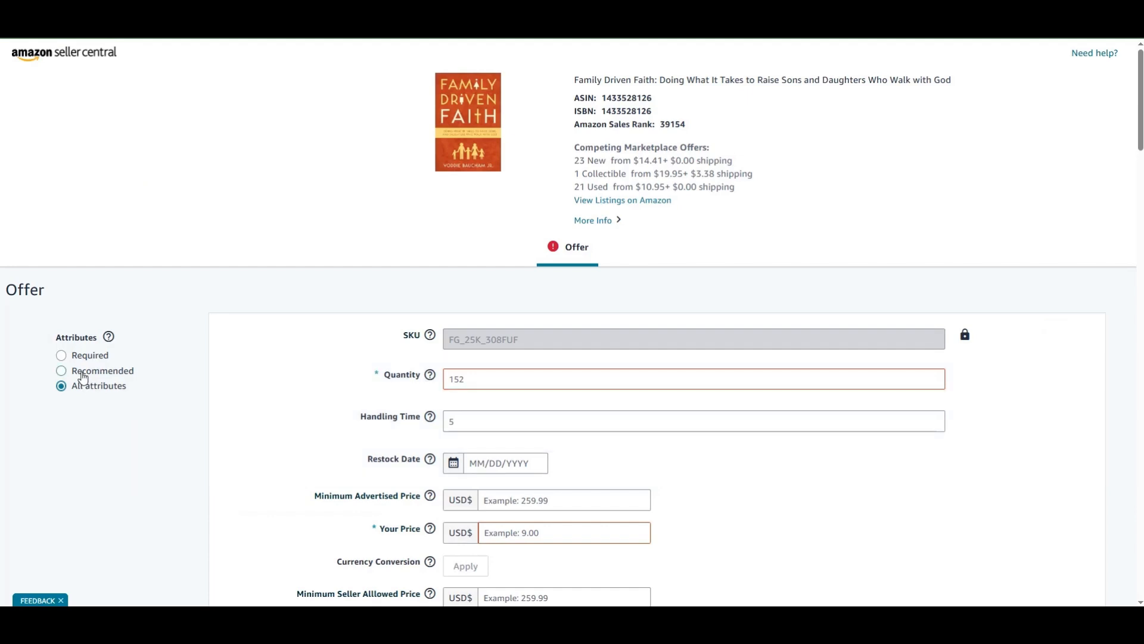
pyautogui.click(83, 373)
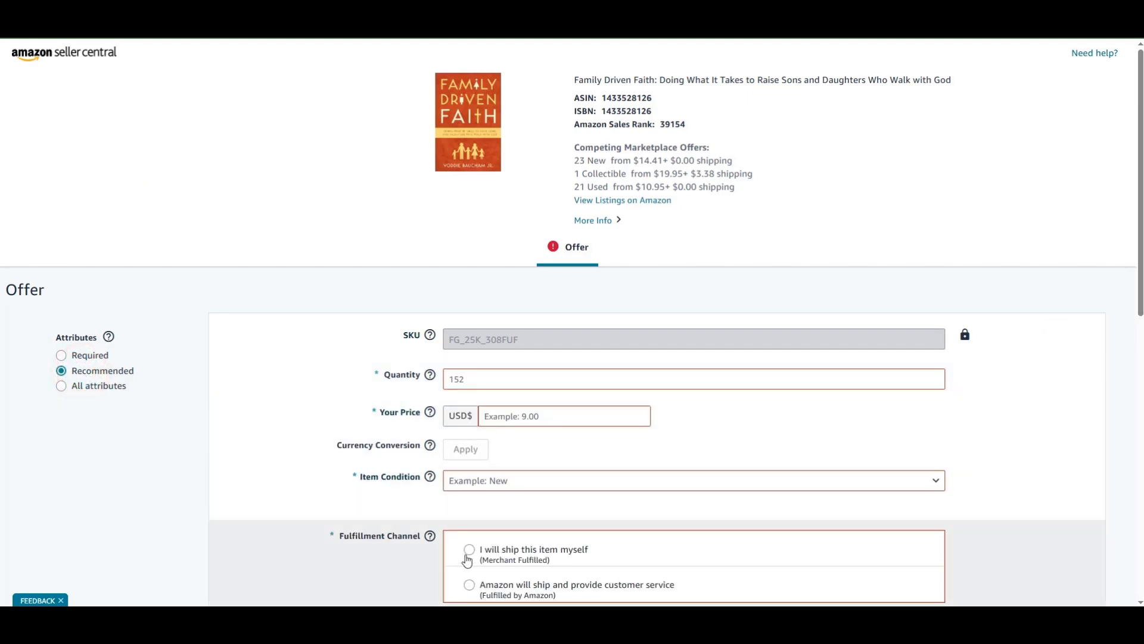
pyautogui.scroll(-2, 467, 561)
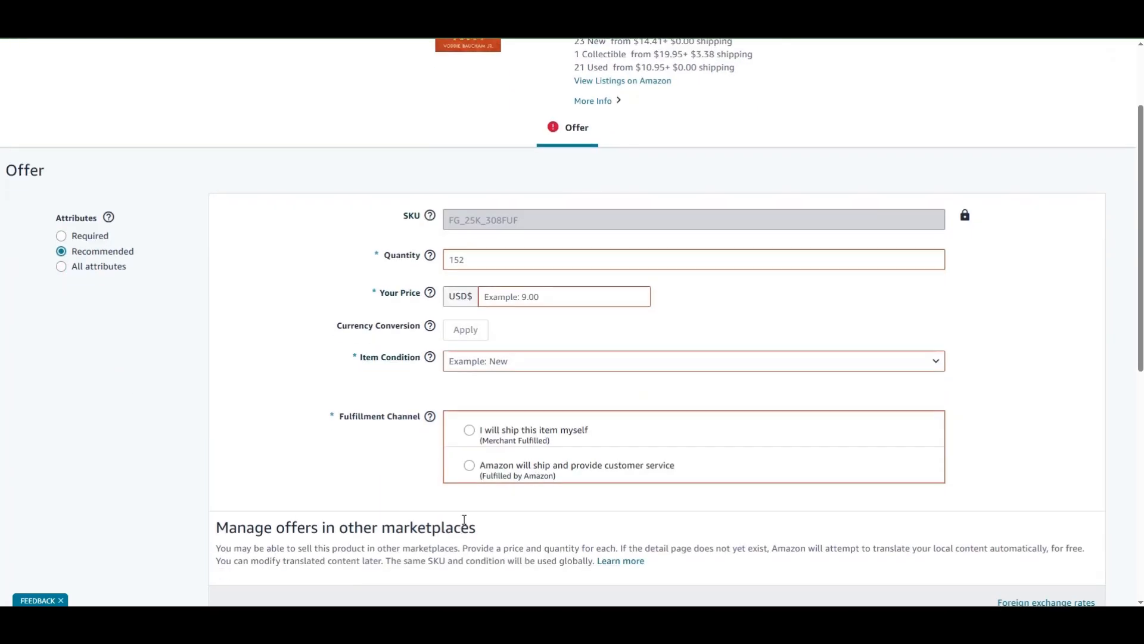
pyautogui.click(511, 472)
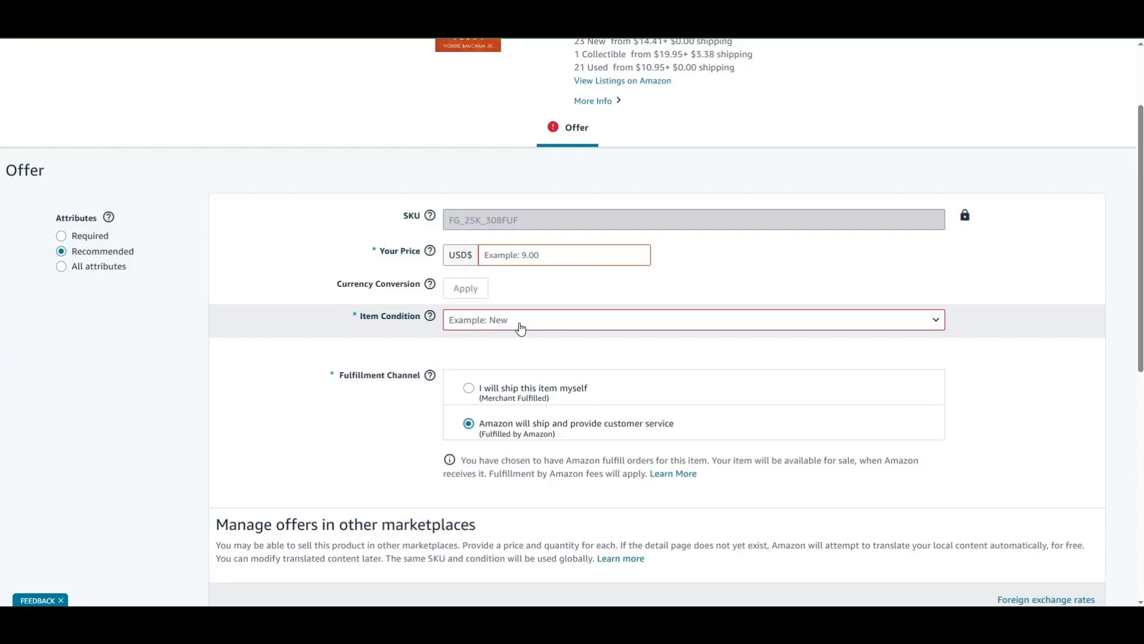
# Step: Set the item condition of the new listing to Used - Good
pyautogui.click(520, 328)
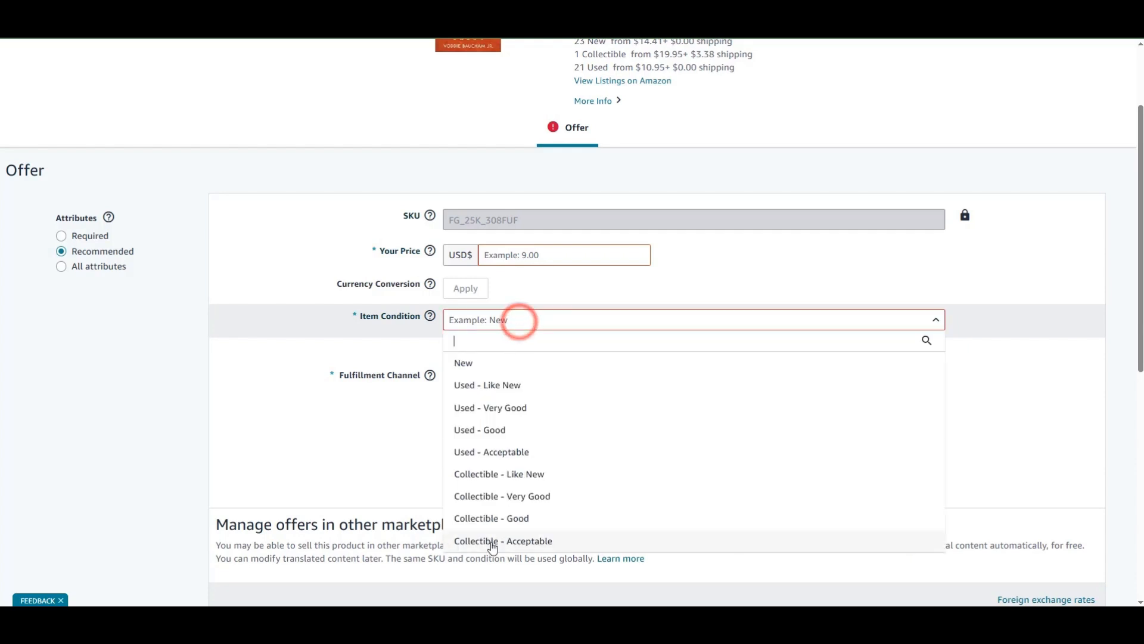
pyautogui.click(999, 267)
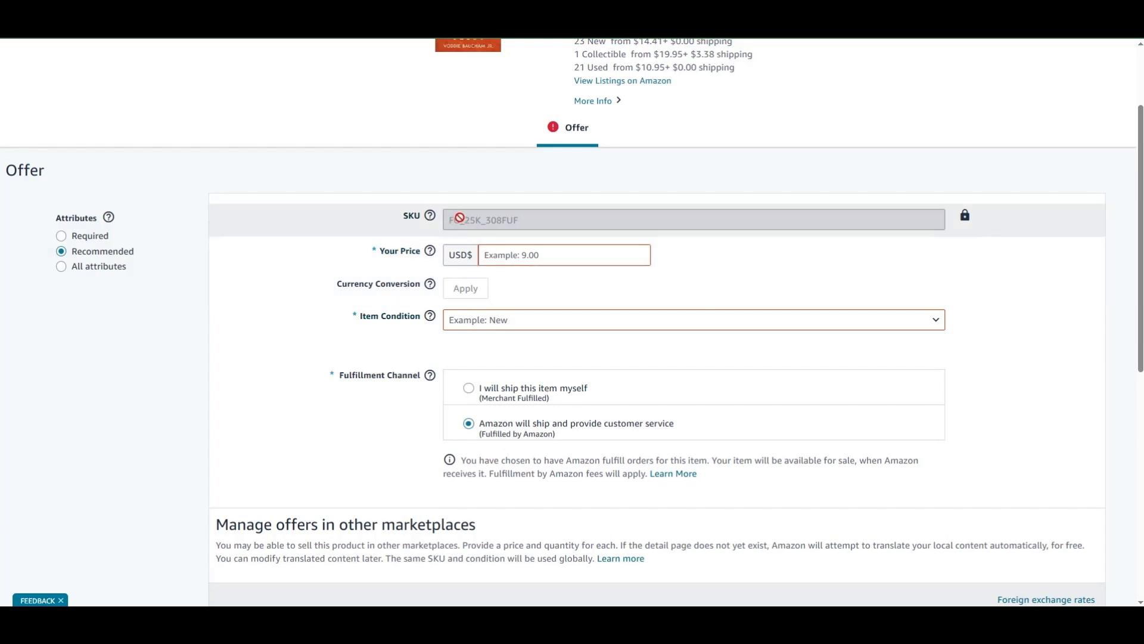
pyautogui.moveTo(460, 219); pyautogui.dragTo(442, 216)
pyautogui.click(513, 319)
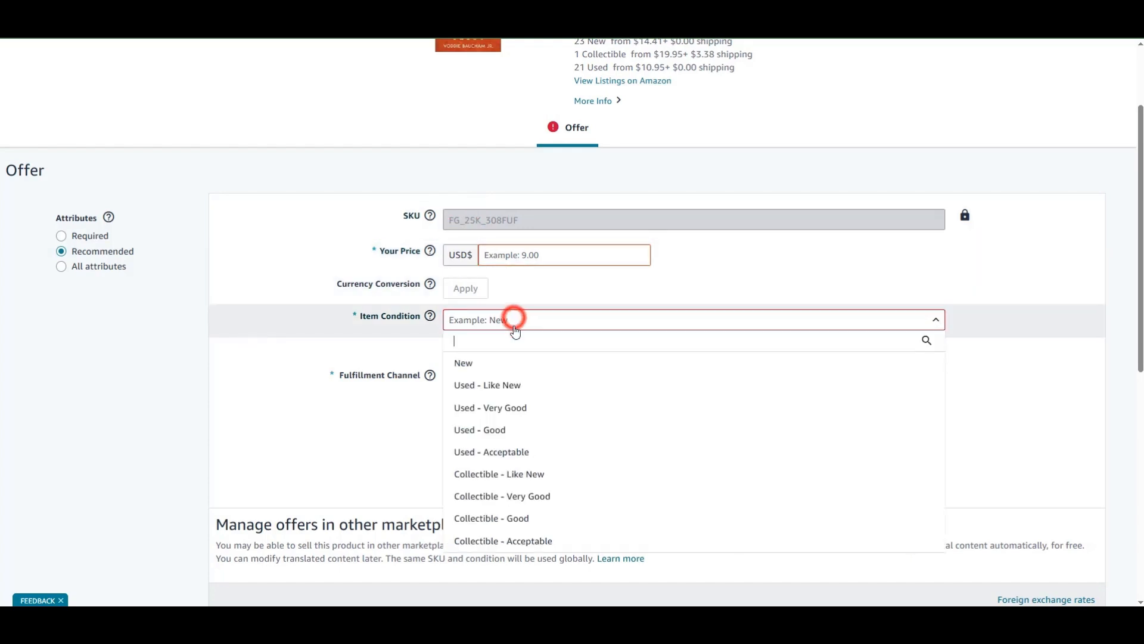
pyautogui.click(498, 429)
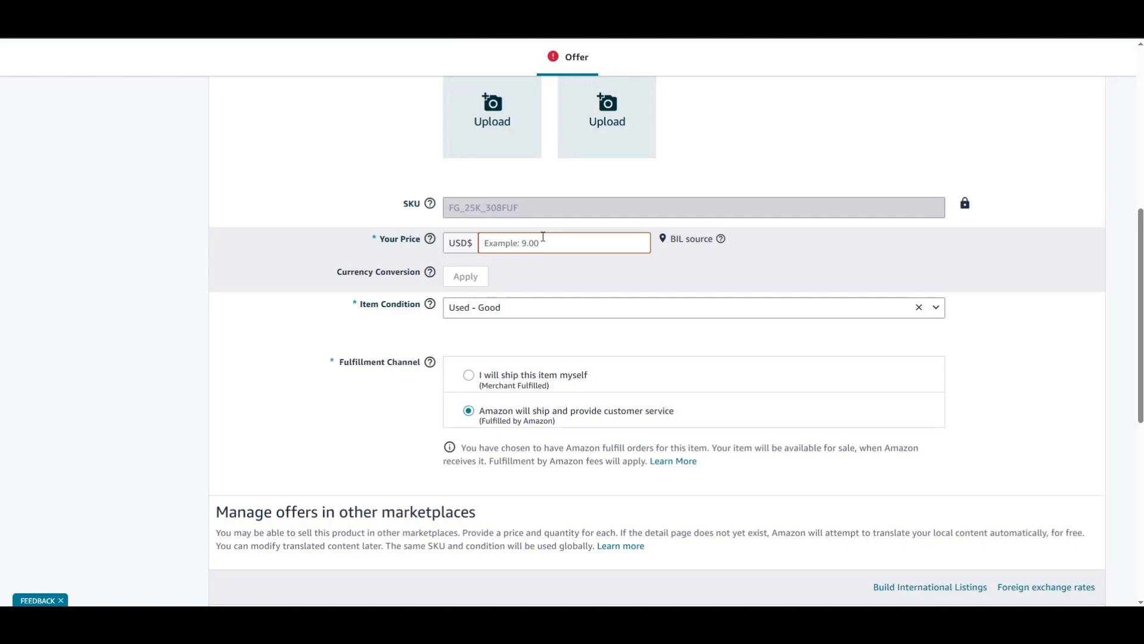
# Step: Enter a price of 60.00 USD for the offer and try to save the listing
pyautogui.click(543, 237)
pyautogui.write('60.00')
pyautogui.click(709, 268)
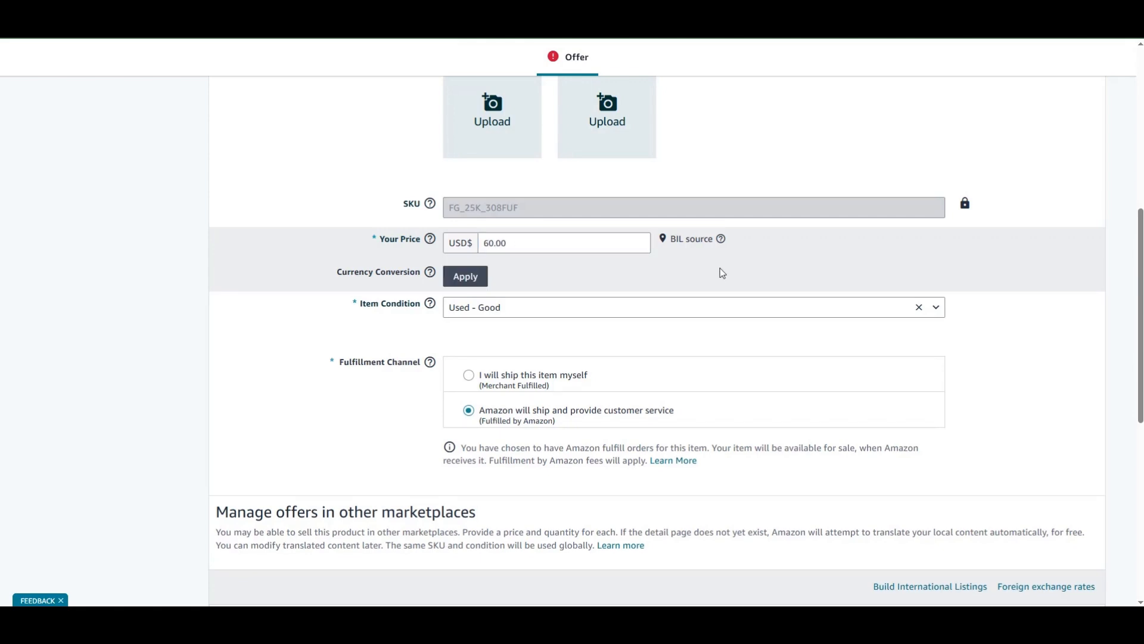
pyautogui.scroll(-6, 616, 268)
pyautogui.click(1042, 525)
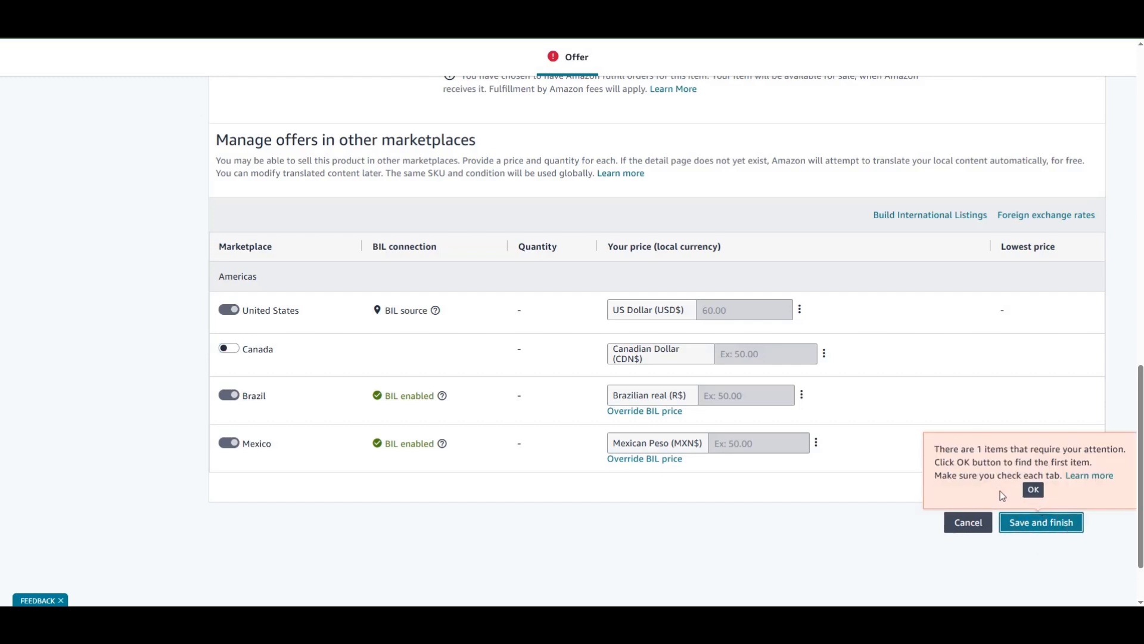
# Step: Set the offer price to 30 USD, then save and finish the listing
pyautogui.moveTo(767, 433)
pyautogui.scroll(7, 766, 431)
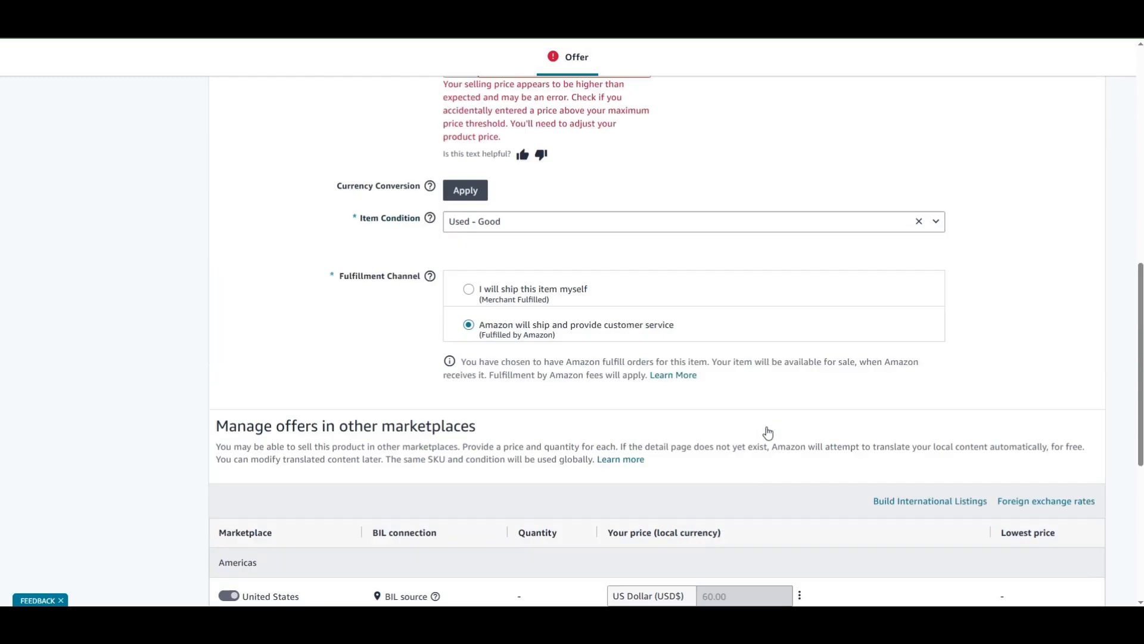
pyautogui.click(574, 203)
pyautogui.hotkey('ctrl', 'a')
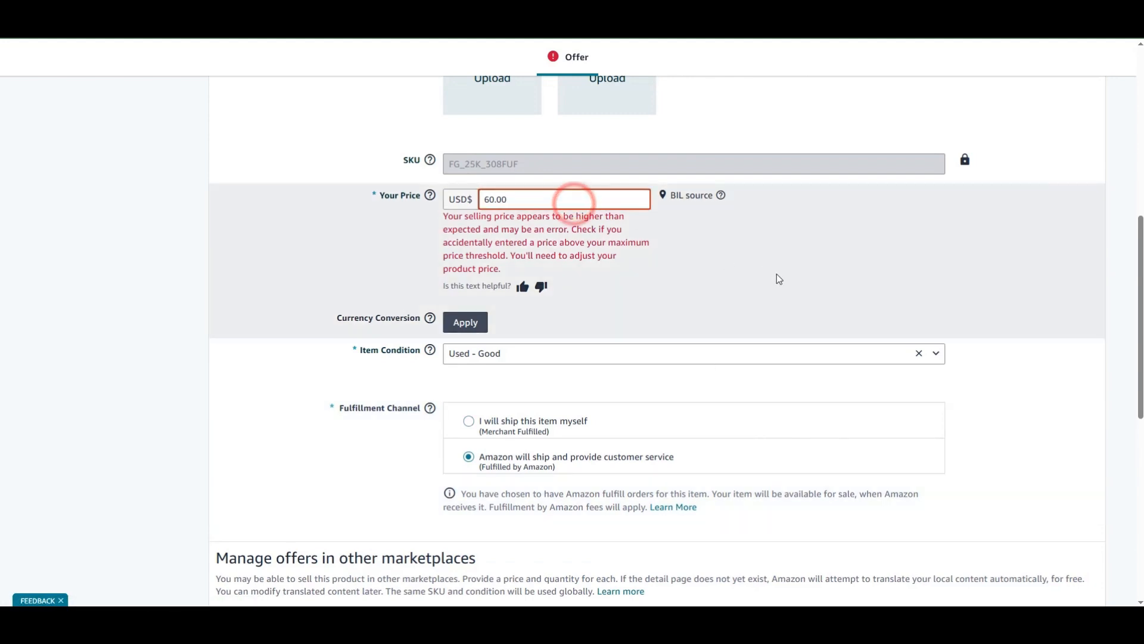
pyautogui.write('30')
pyautogui.click(825, 245)
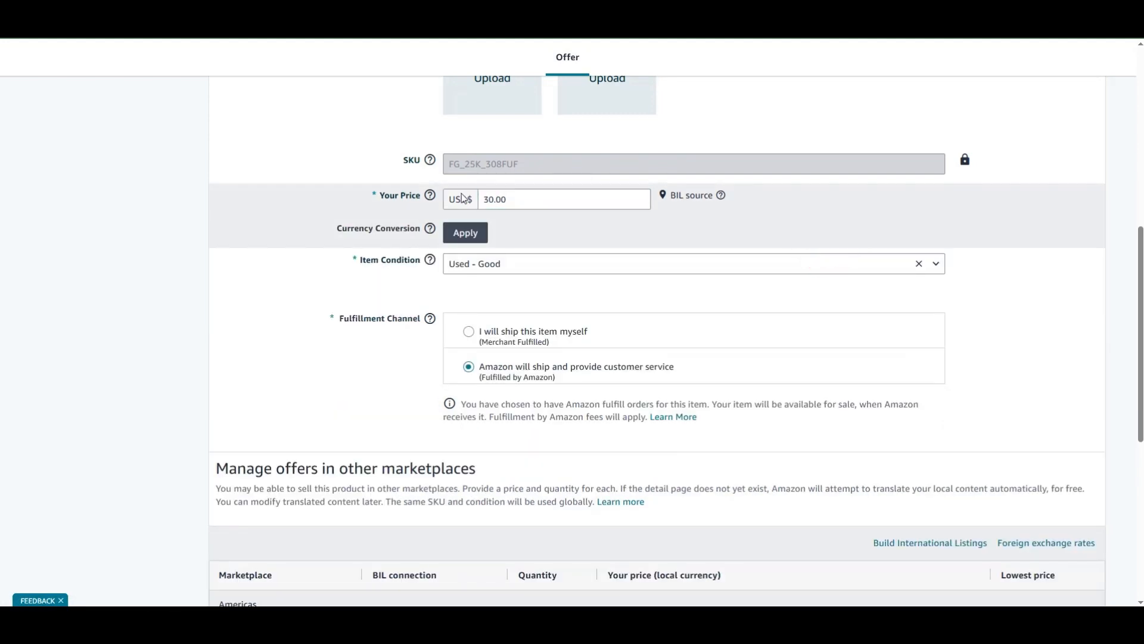
pyautogui.scroll(-7, 861, 316)
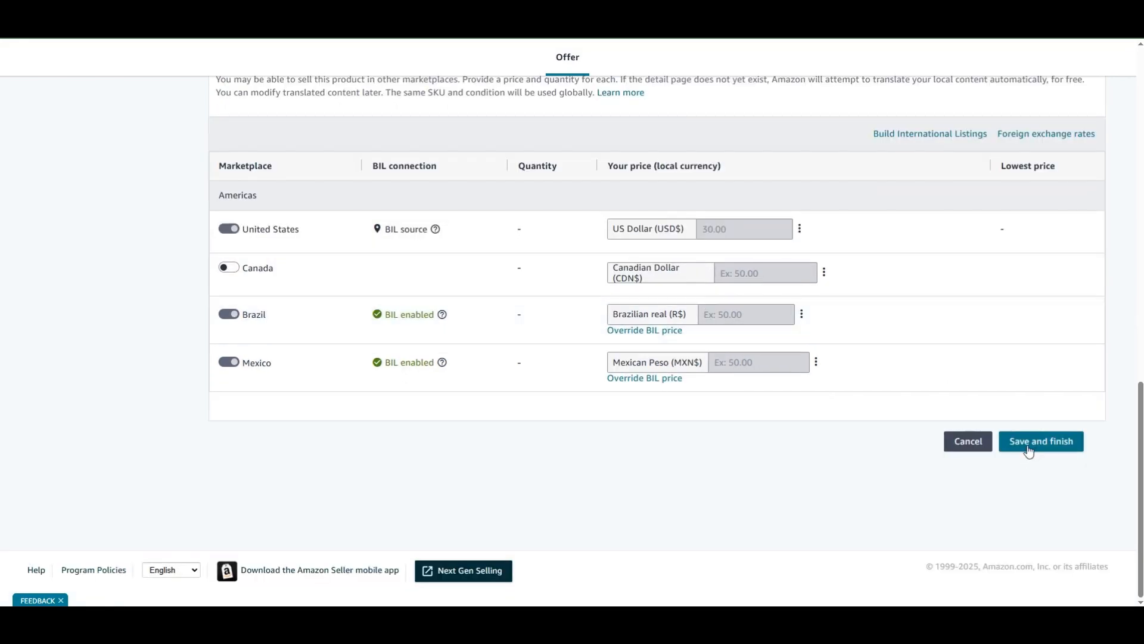
pyautogui.click(1034, 446)
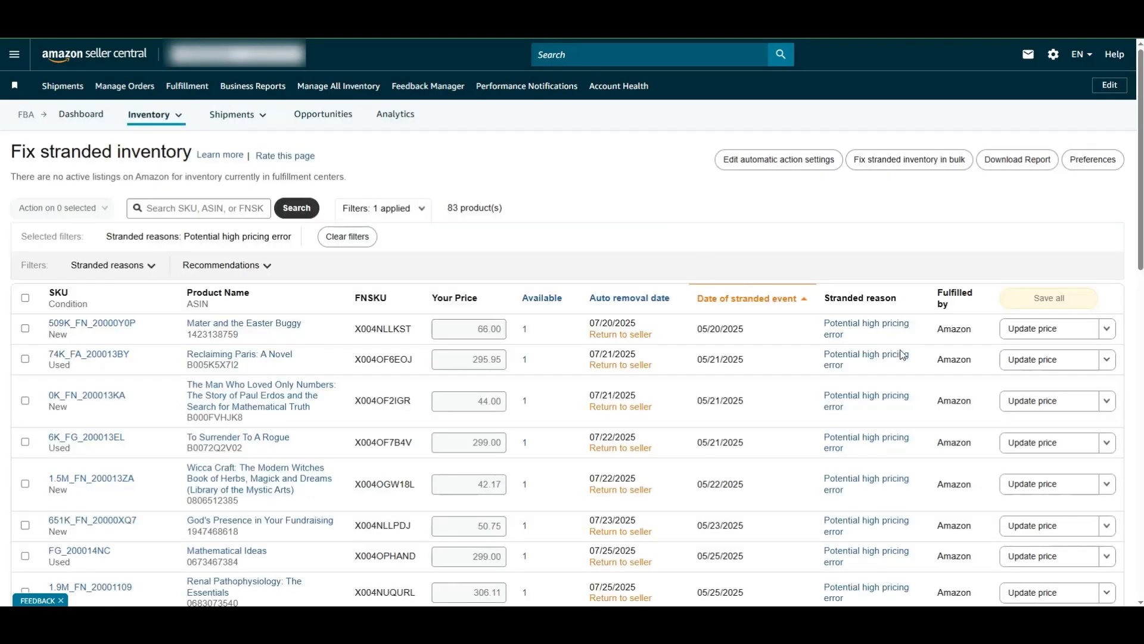
# Step: Examine the ASIN and date of stranded event of the Mad Hungry: Sunday Suppers entry among the listing errors
pyautogui.moveTo(888, 313)
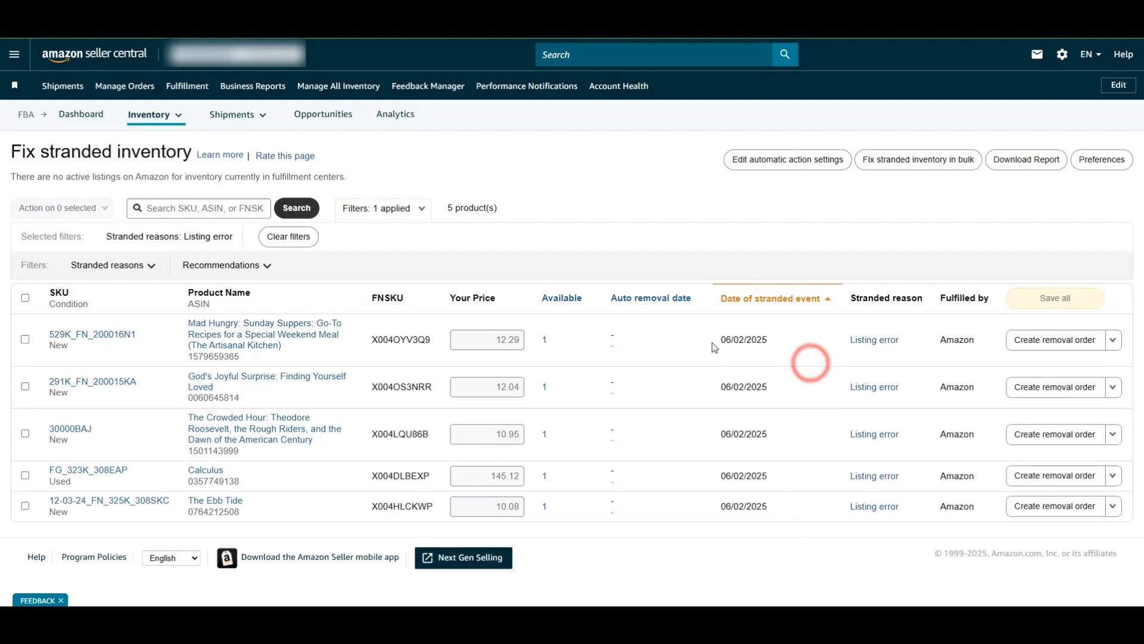
pyautogui.moveTo(809, 360); pyautogui.dragTo(722, 338)
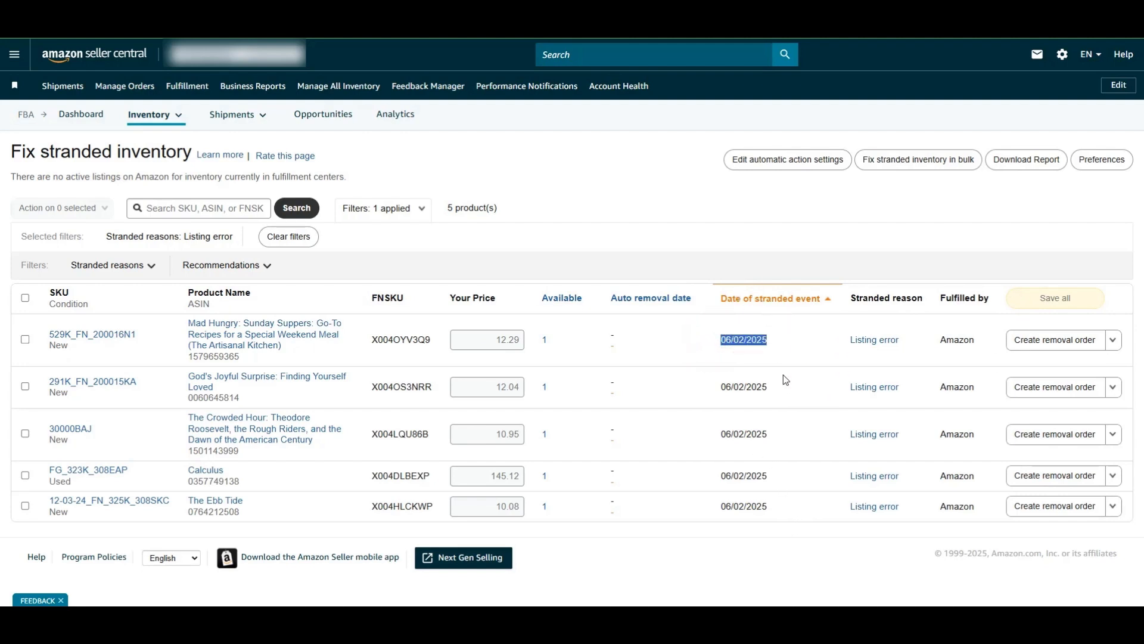
pyautogui.click(799, 373)
pyautogui.doubleClick(227, 356)
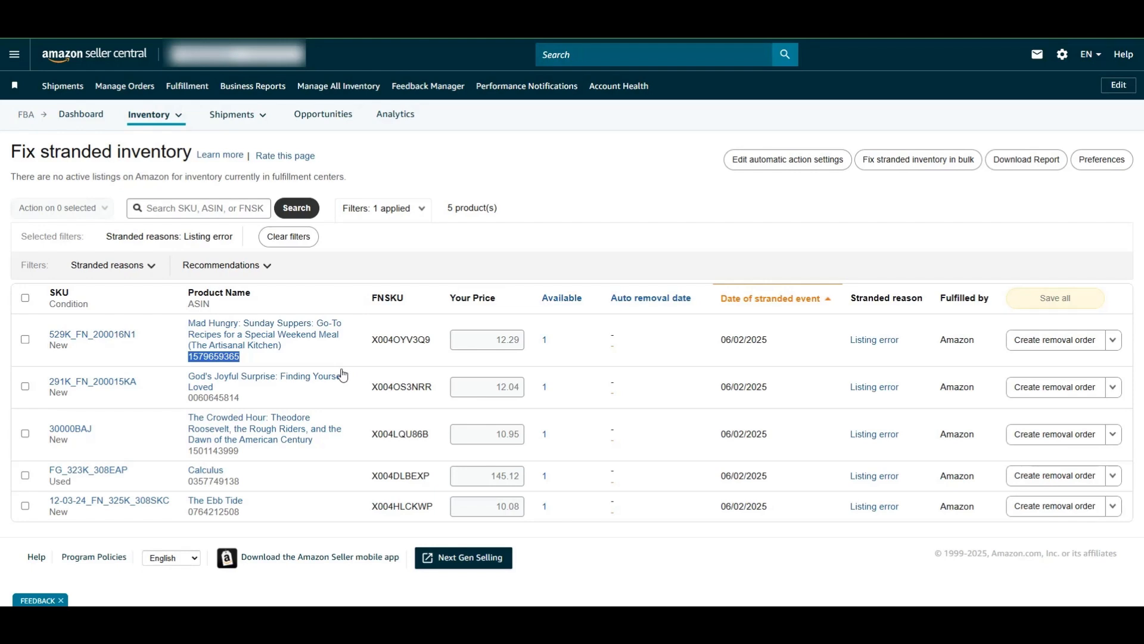
pyautogui.click(711, 405)
pyautogui.doubleClick(727, 339)
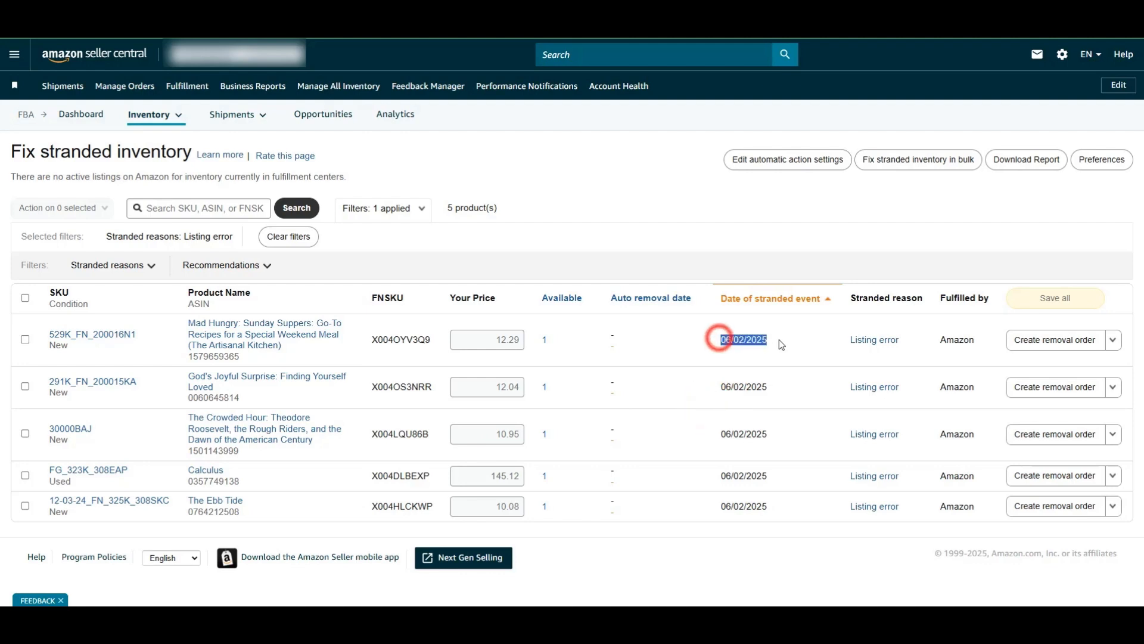
# Step: Open the listing of SKU 529K_FN_200016N1 for editing and view its product page on Amazon
pyautogui.click(66, 341)
pyautogui.scroll(-3, 174, 302)
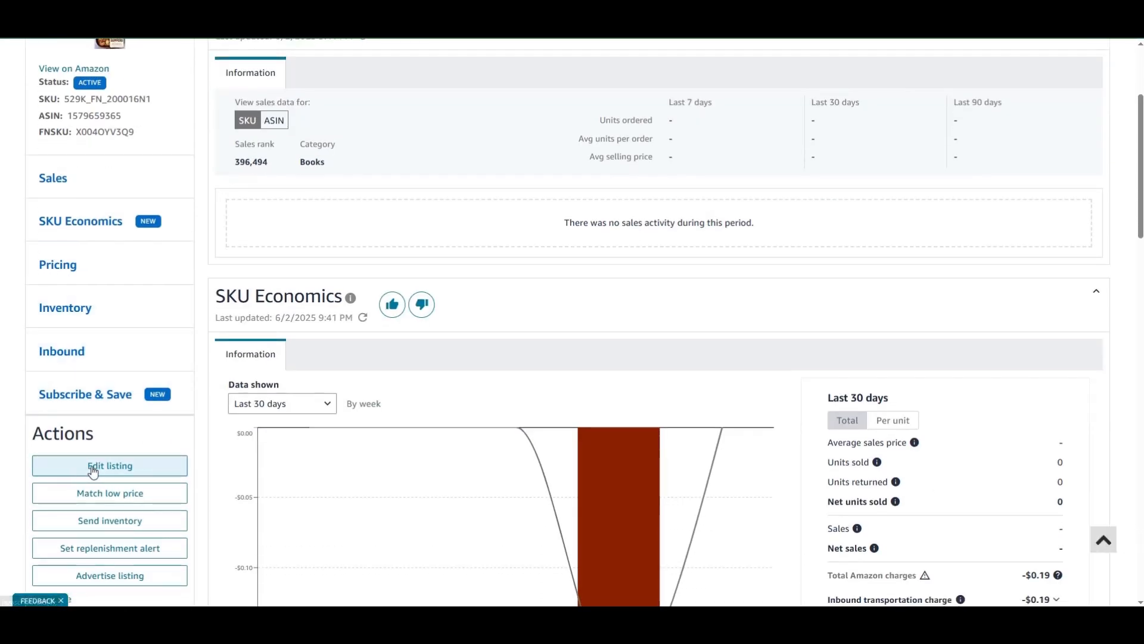
pyautogui.click(110, 465)
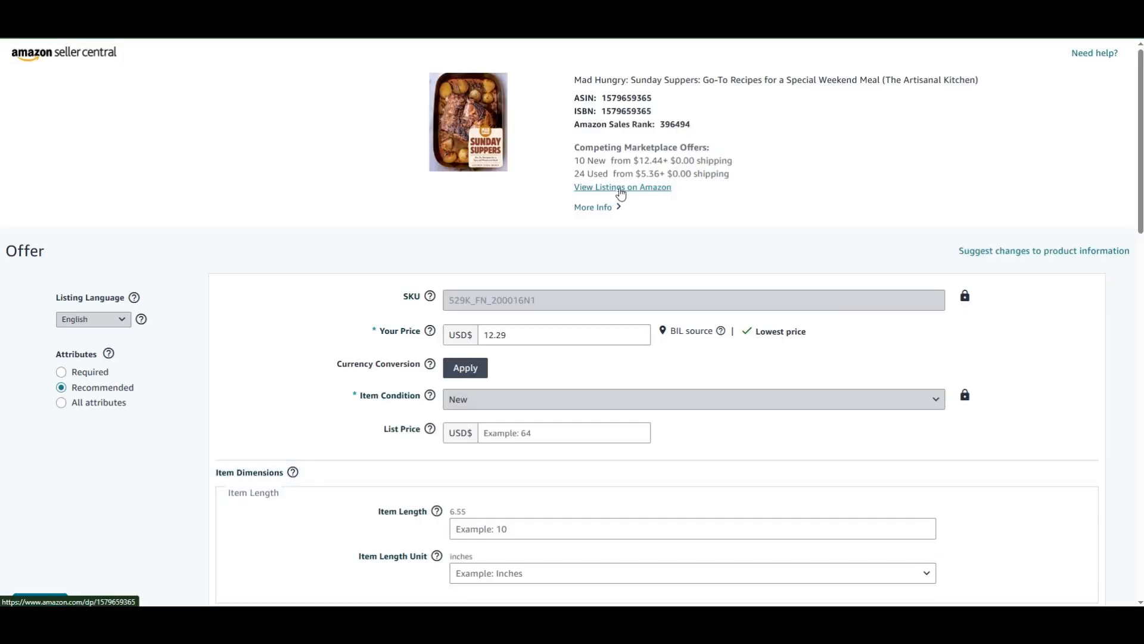
pyautogui.click(621, 189)
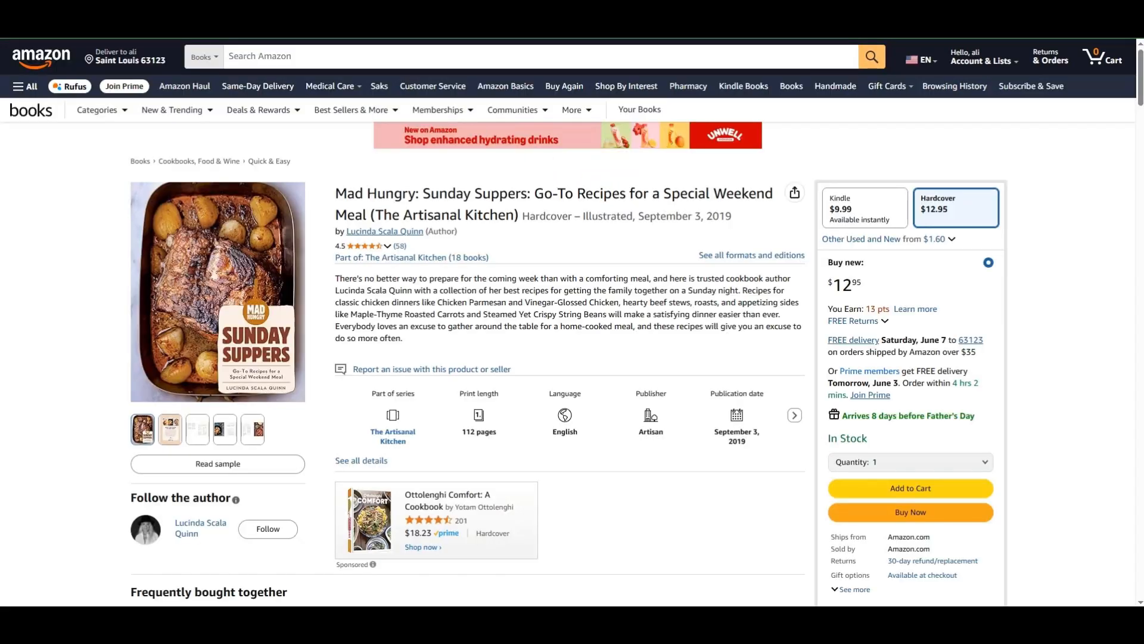
# Step: Return to the listing form and examine the required package weight and package weight unit fields
pyautogui.click(340, 11)
pyautogui.scroll(-10, 565, 375)
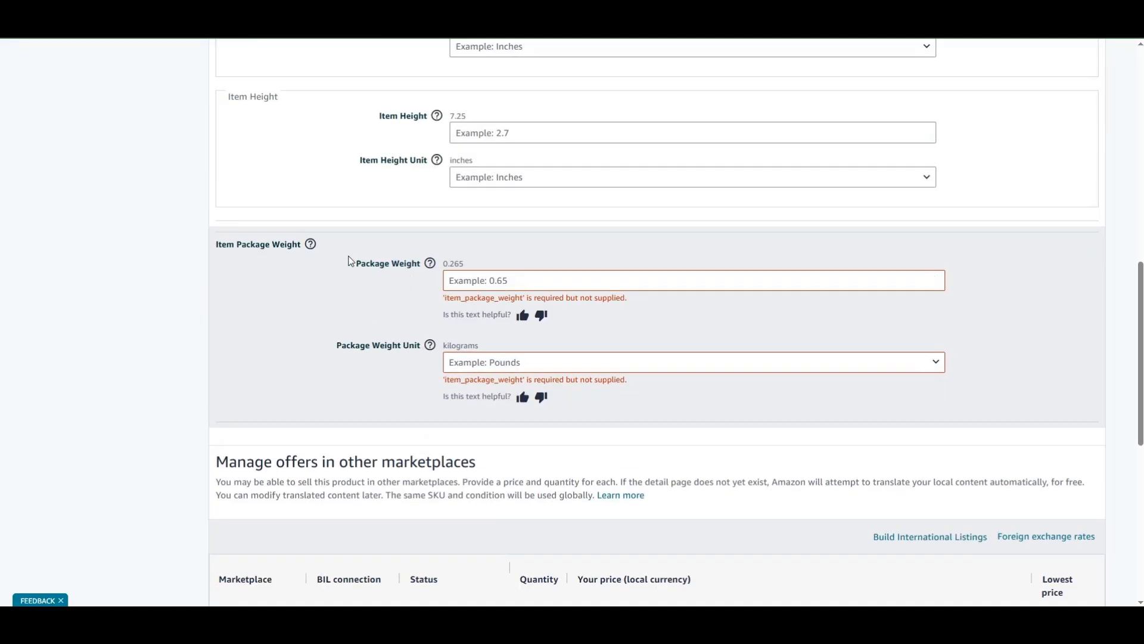
pyautogui.moveTo(346, 259); pyautogui.dragTo(420, 263)
pyautogui.moveTo(329, 348); pyautogui.dragTo(413, 367)
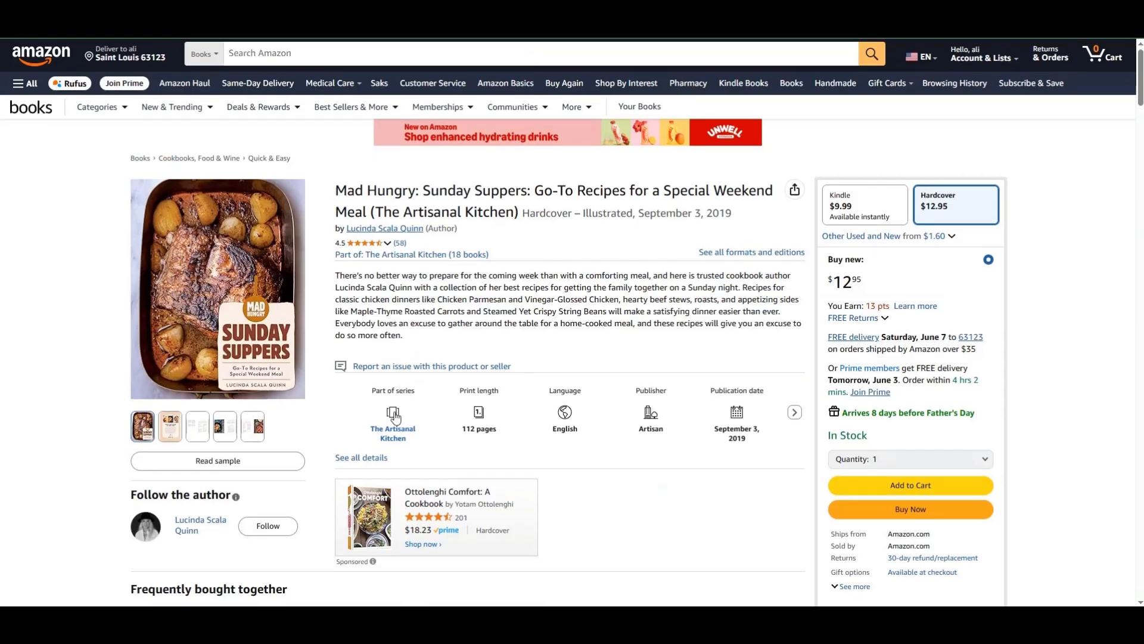
# Step: Look up the book's item weight in the product details on its Amazon page
pyautogui.scroll(-15, 435, 439)
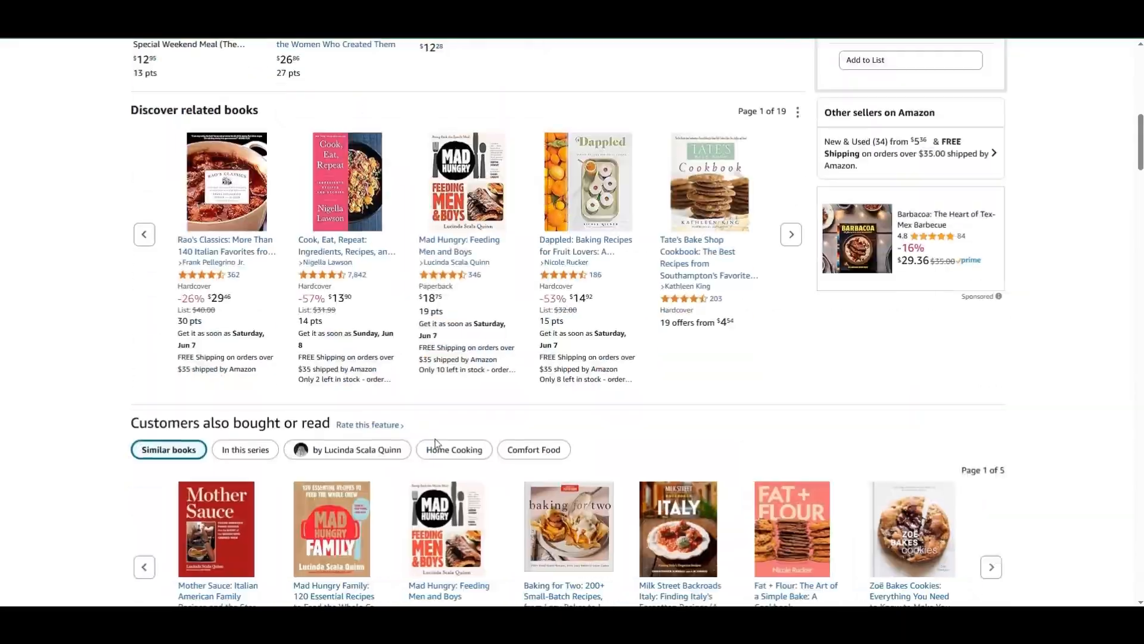
pyautogui.scroll(-10, 384, 469)
pyautogui.scroll(2, 357, 441)
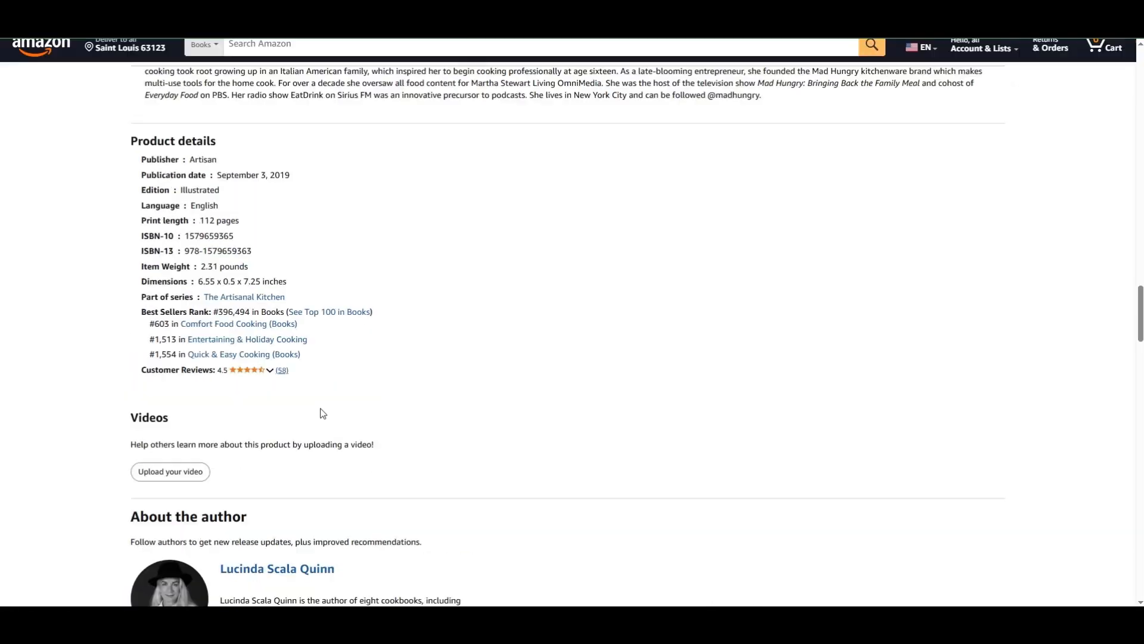
pyautogui.moveTo(199, 326); pyautogui.dragTo(256, 330)
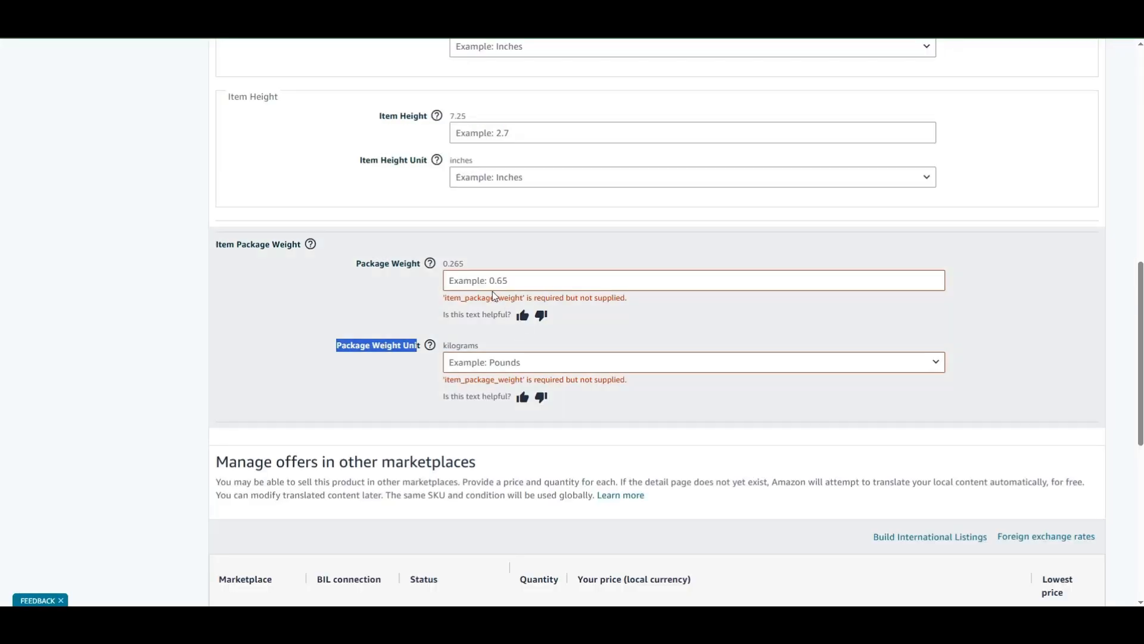
# Step: Set the listing's package weight to 2.31 and its package weight unit to Pounds
pyautogui.click(490, 283)
pyautogui.write('2.')
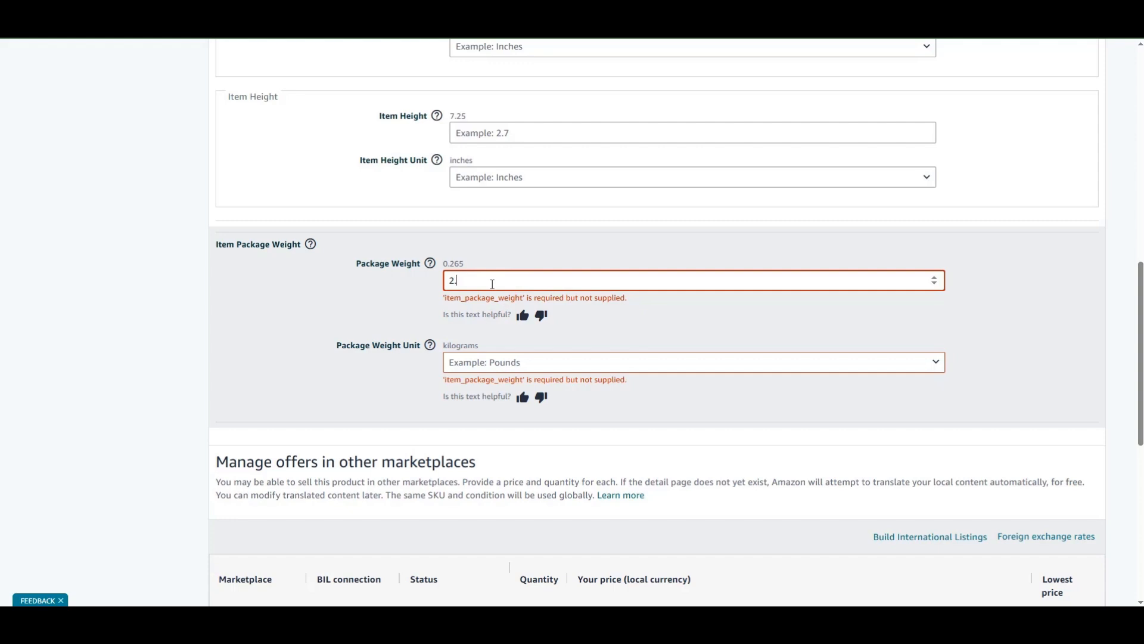
pyautogui.write('31')
pyautogui.click(514, 369)
pyautogui.click(511, 360)
pyautogui.click(487, 323)
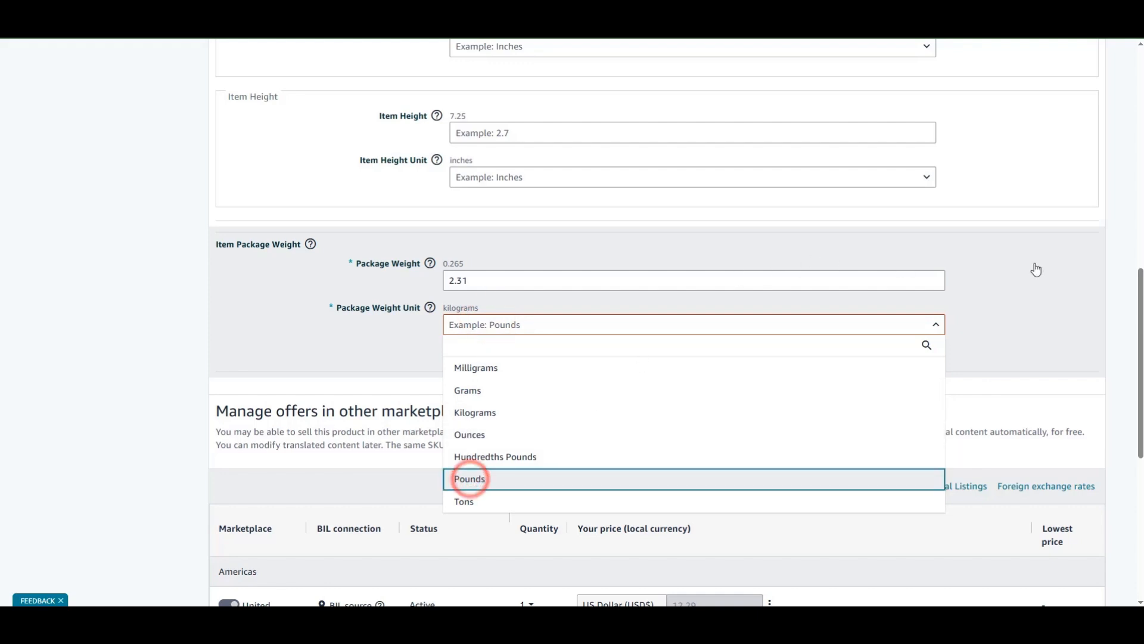
pyautogui.scroll(-7, 1036, 263)
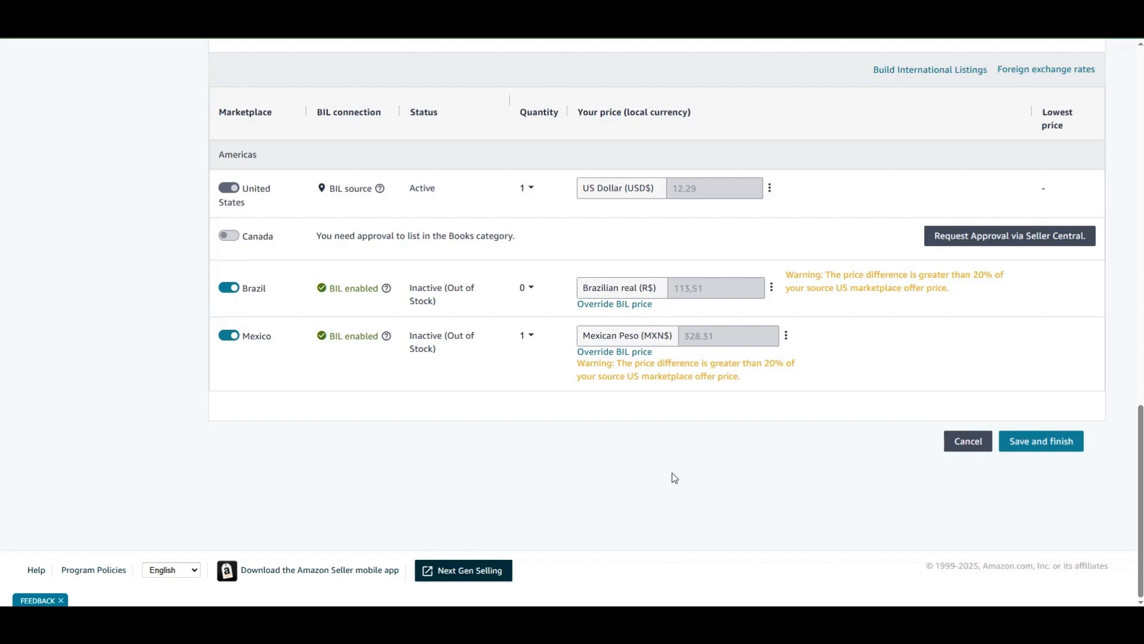
# Step: Return to the stranded inventory and copy the ASIN of The Neptune Project from the Restricted ASIN entries
pyautogui.click(134, 13)
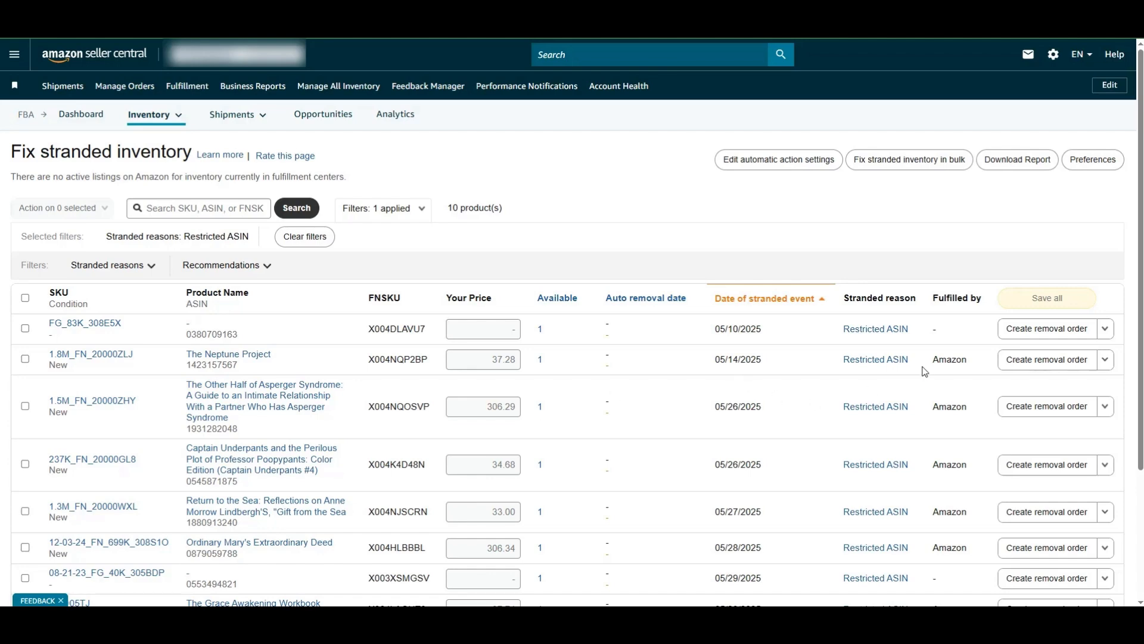
pyautogui.doubleClick(206, 365)
pyautogui.hotkey('ctrl', 'c')
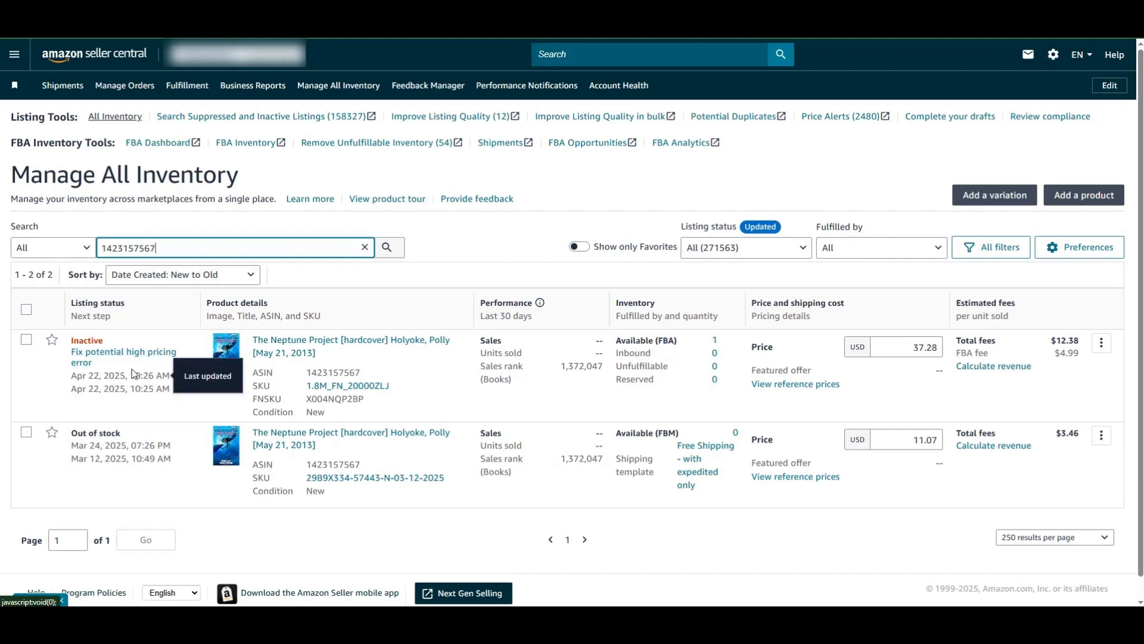
pyautogui.click(386, 299)
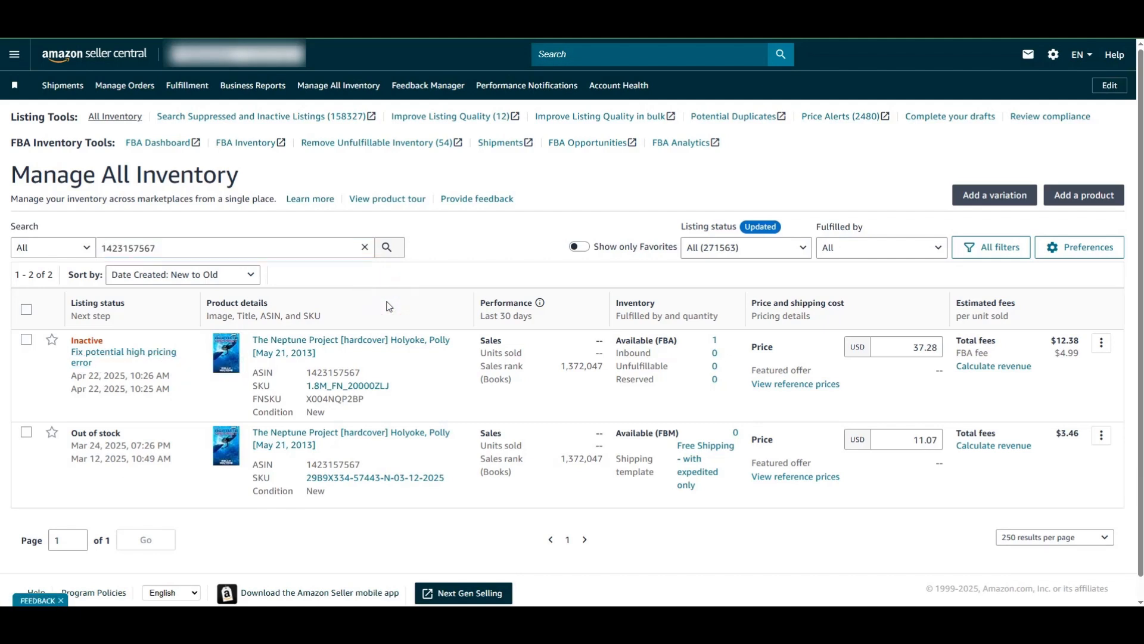
pyautogui.click(14, 55)
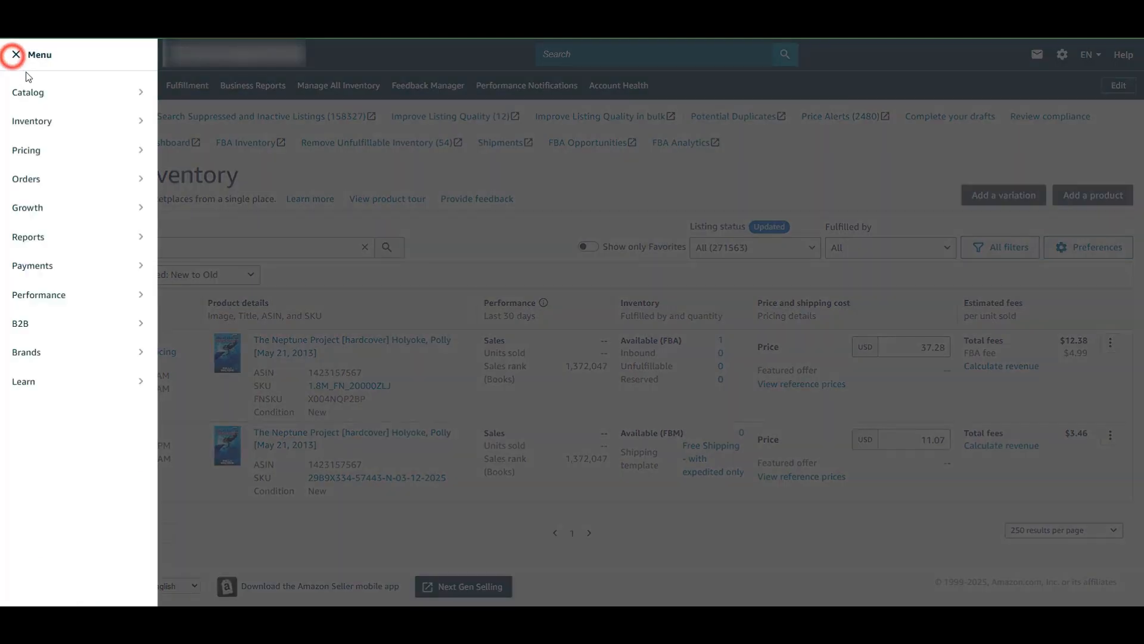
pyautogui.moveTo(100, 104)
pyautogui.click(201, 92)
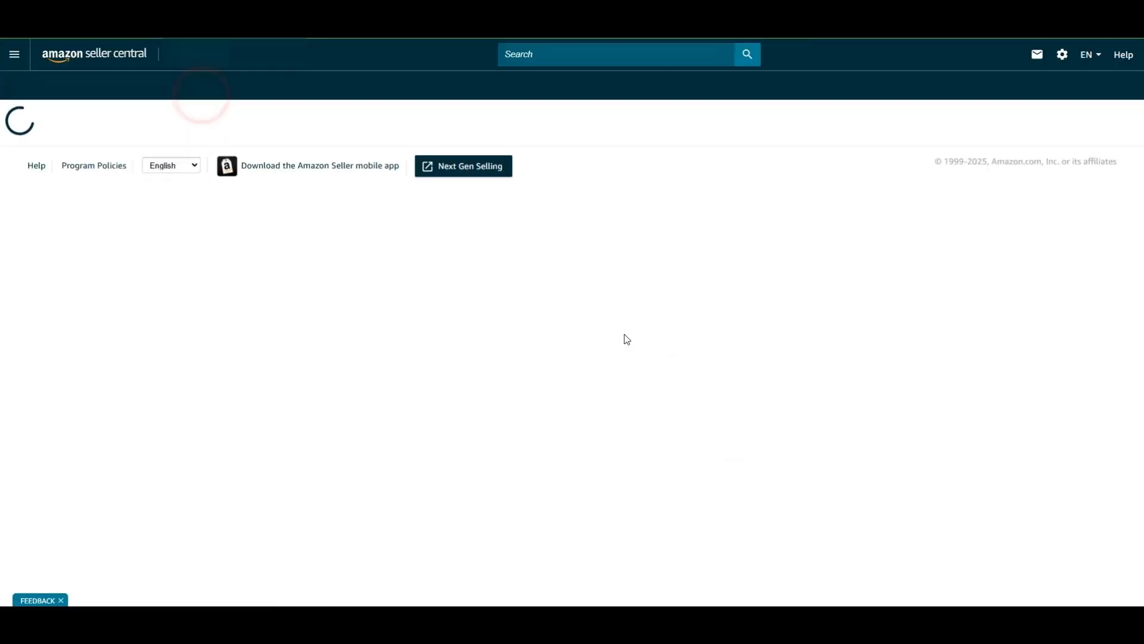
pyautogui.click(578, 327)
pyautogui.hotkey('ctrl', 'v')
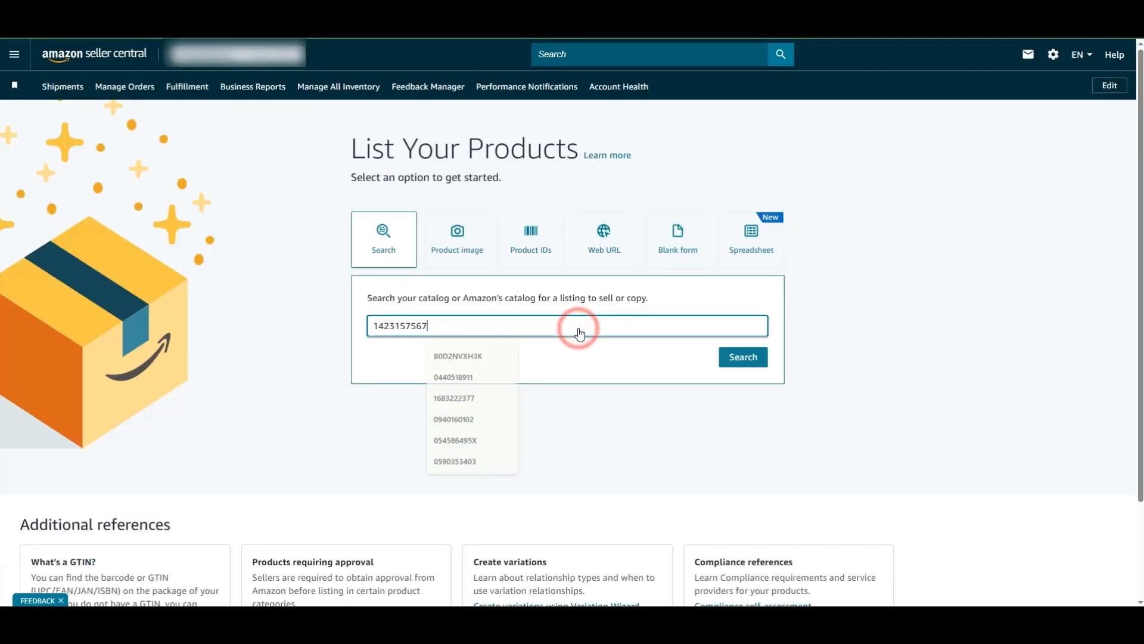
pyautogui.click(743, 357)
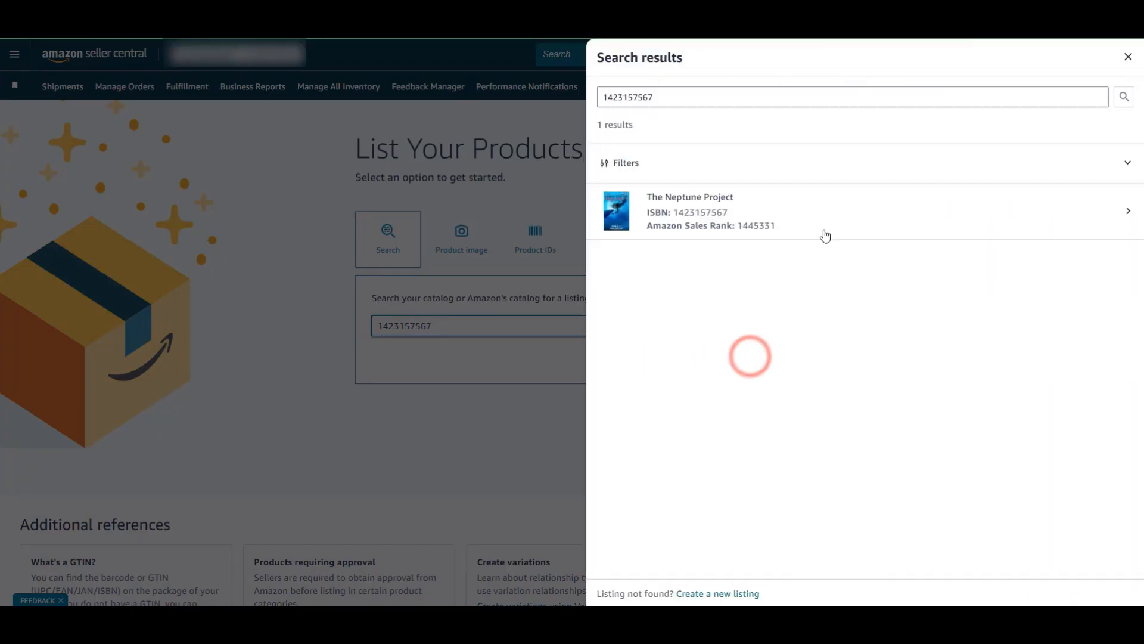
# Step: Open The Neptune Project from the search results and check its selling eligibility in New and then Used condition
pyautogui.click(821, 216)
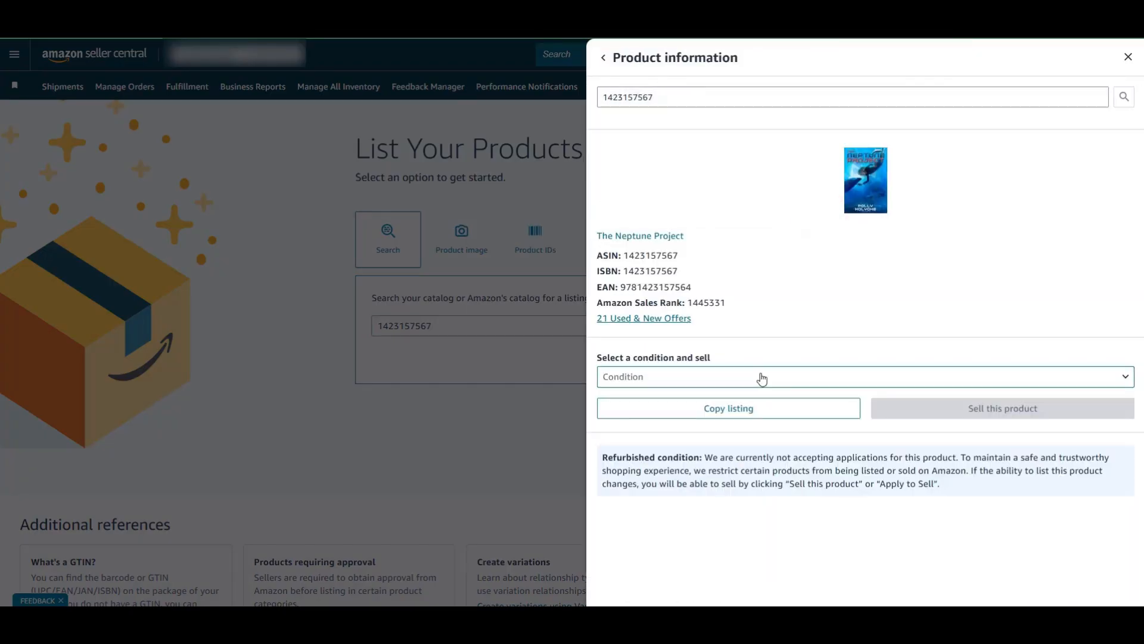
pyautogui.click(761, 375)
pyautogui.click(617, 396)
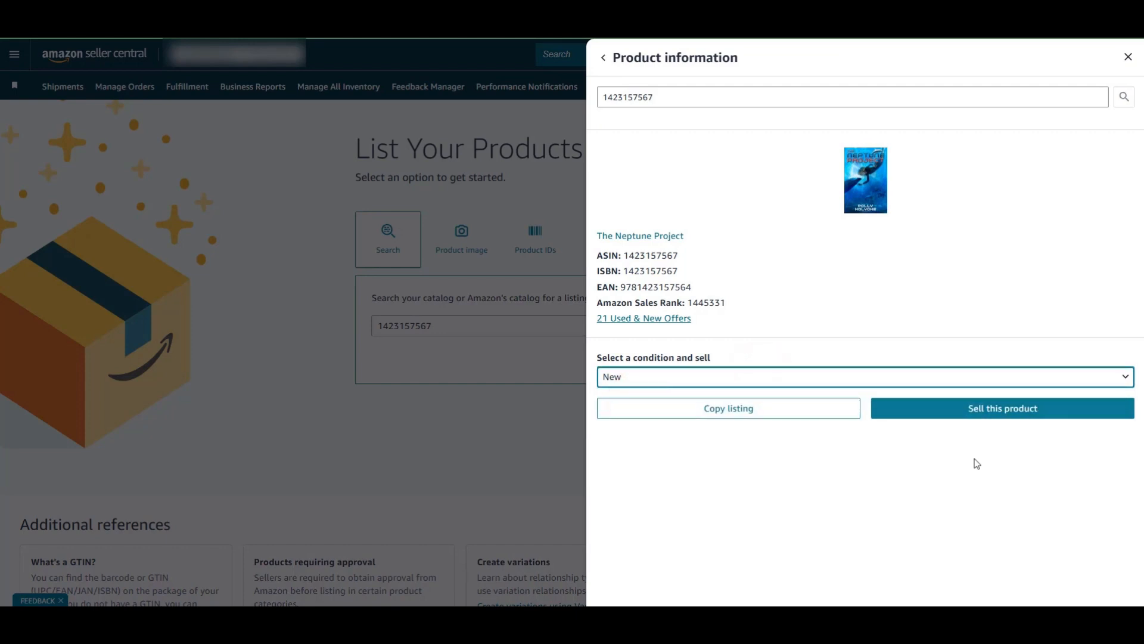
pyautogui.click(637, 378)
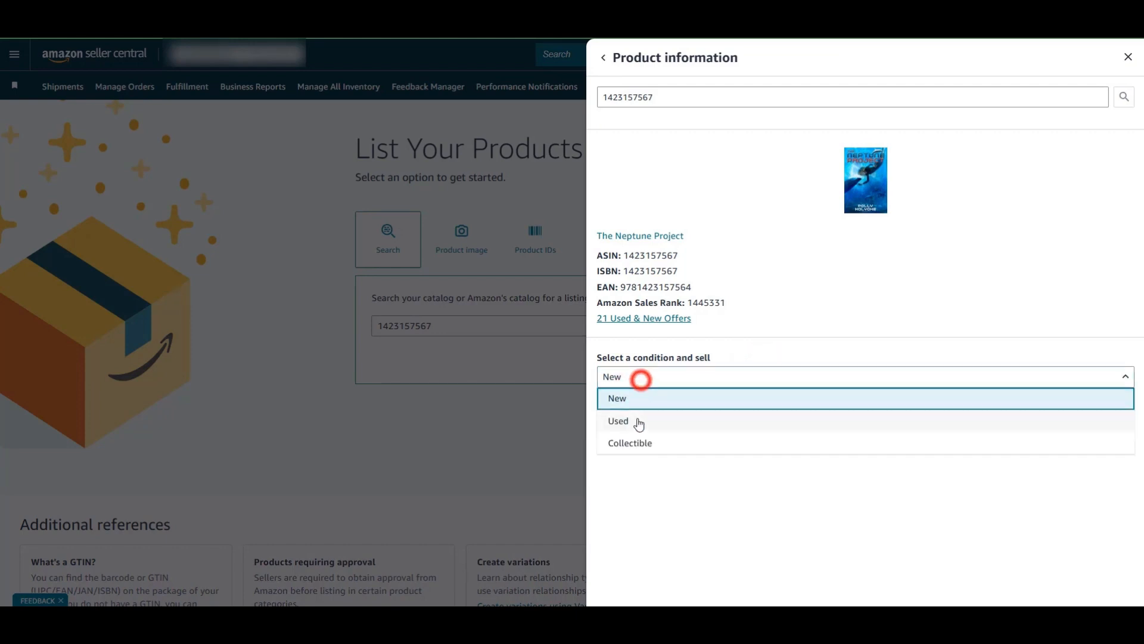
pyautogui.click(636, 422)
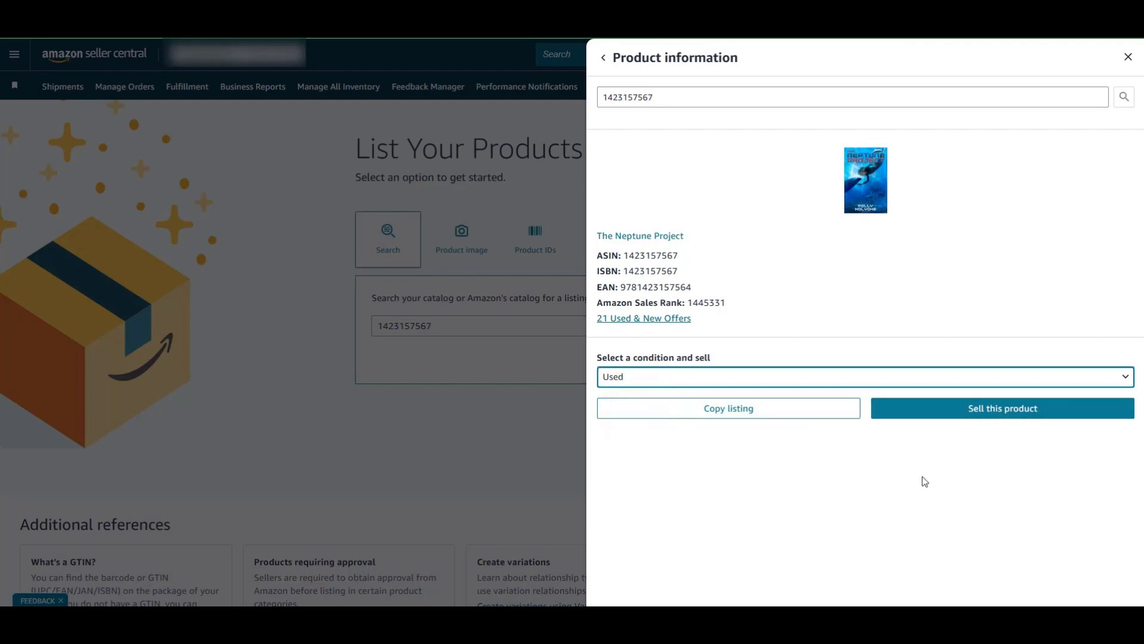
pyautogui.click(896, 481)
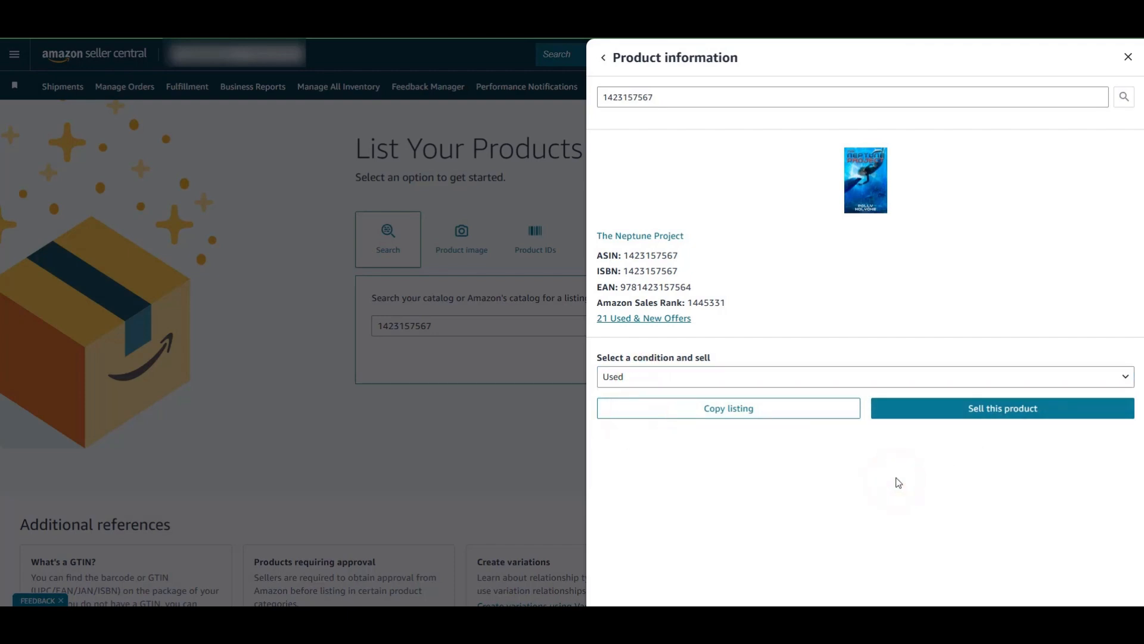